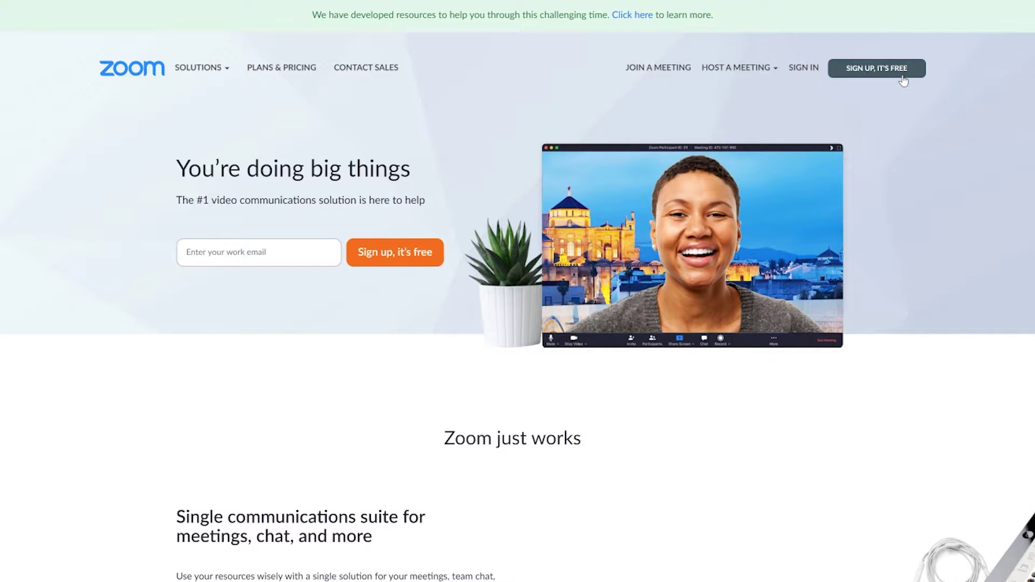
- Sign up for a free Zoom account with Google and download the Zoom Client for Meetings
click(903, 80)
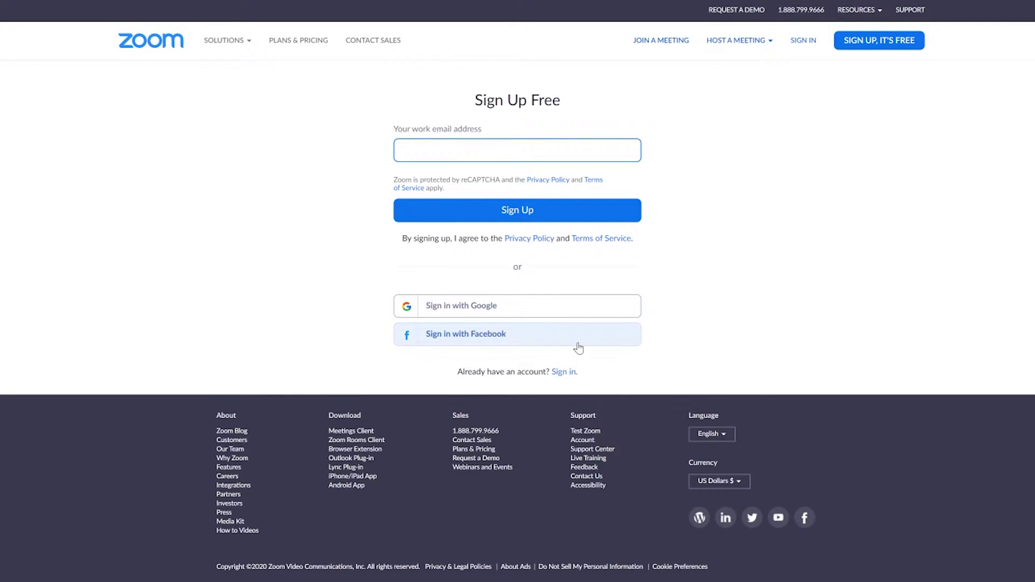
click(550, 314)
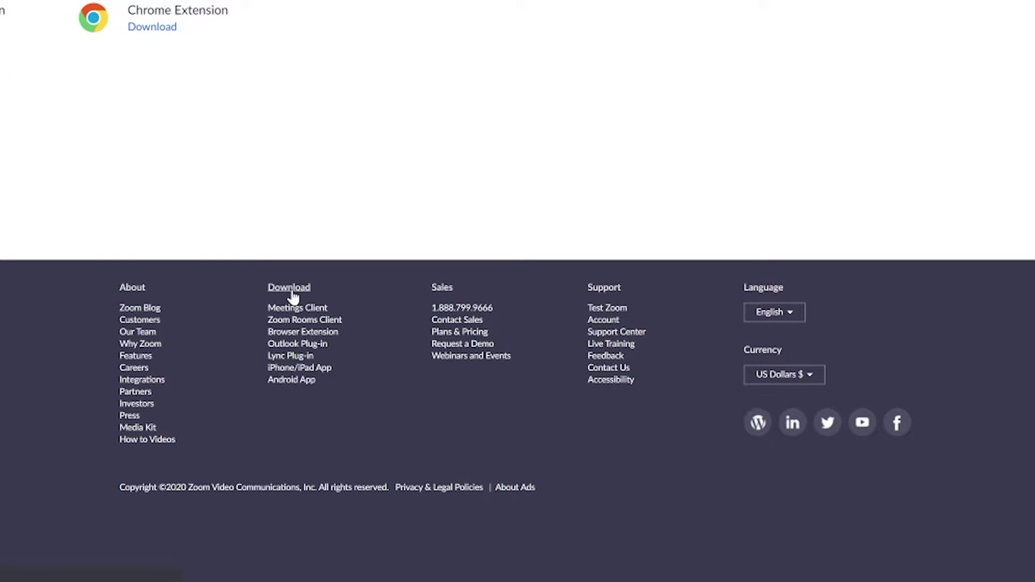
click(291, 290)
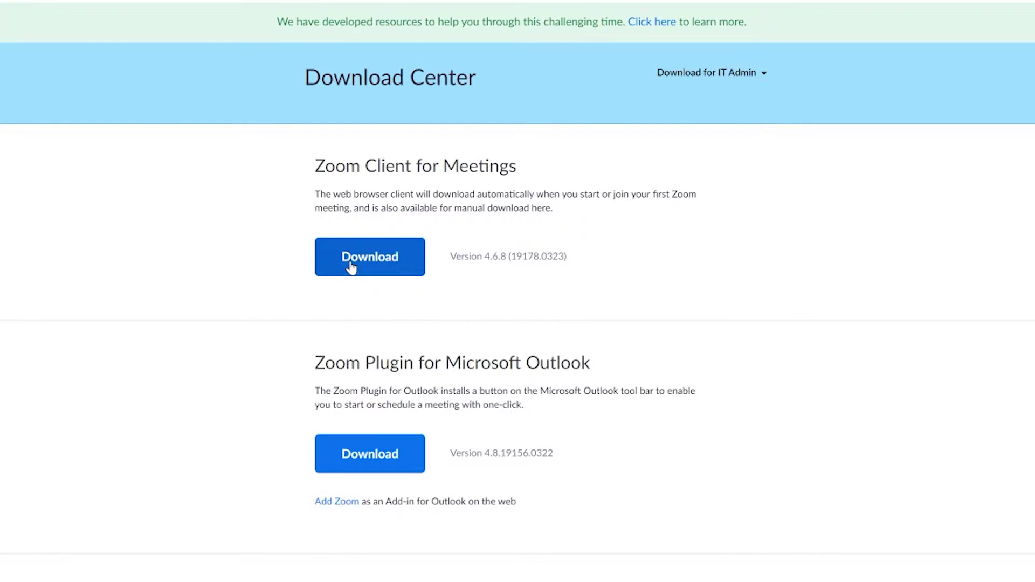
click(351, 266)
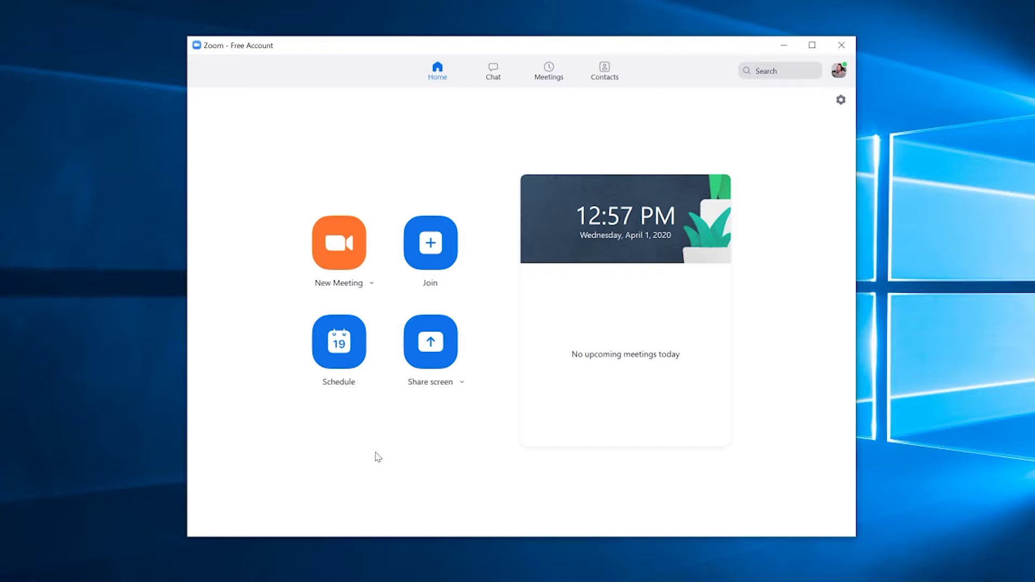
- Begin scheduling a new meeting with the topic "Virtual Listing Presentation with" followed by the client's full name
click(345, 365)
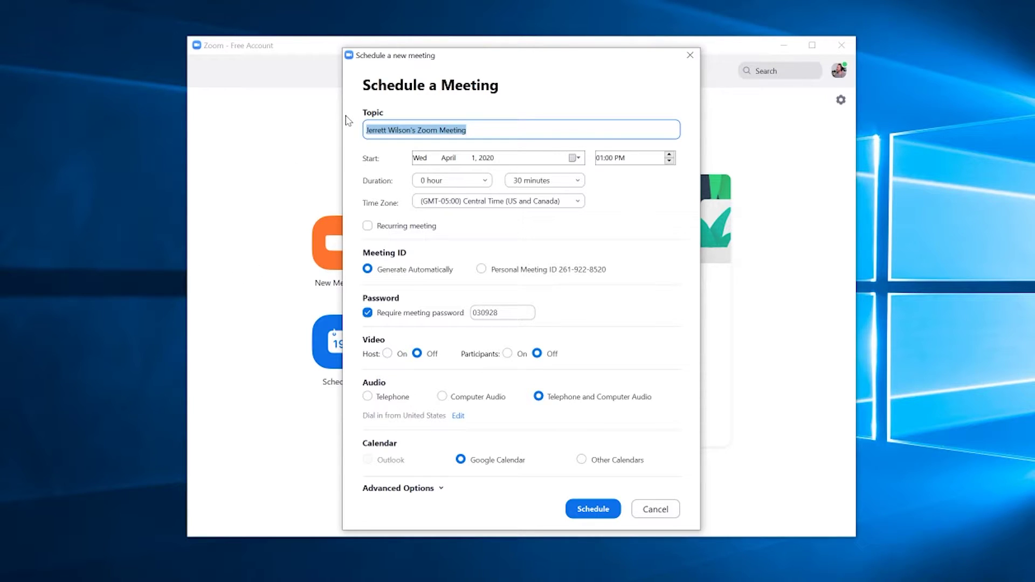
text(V)
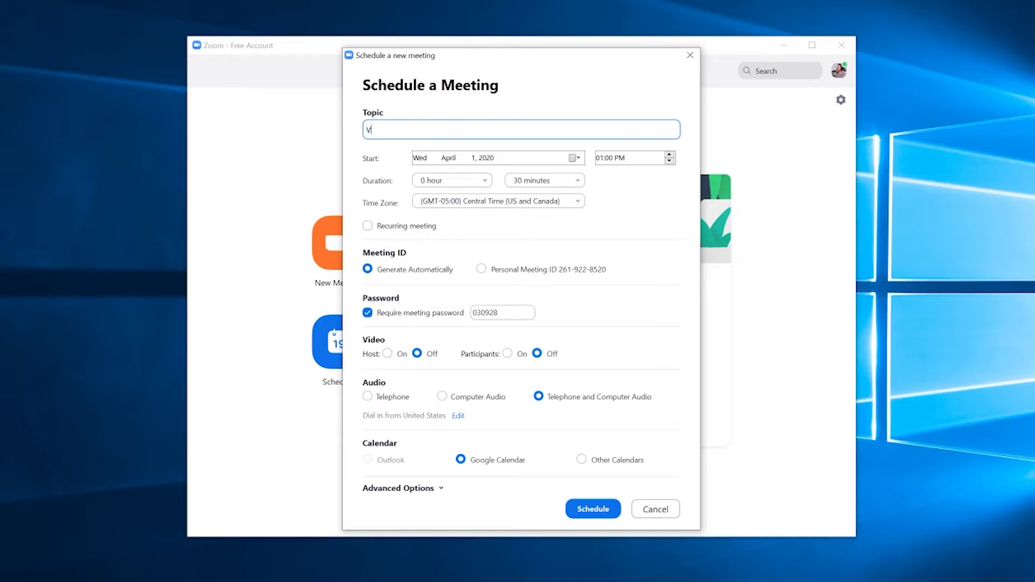
text(irtual Listing Presentation with )
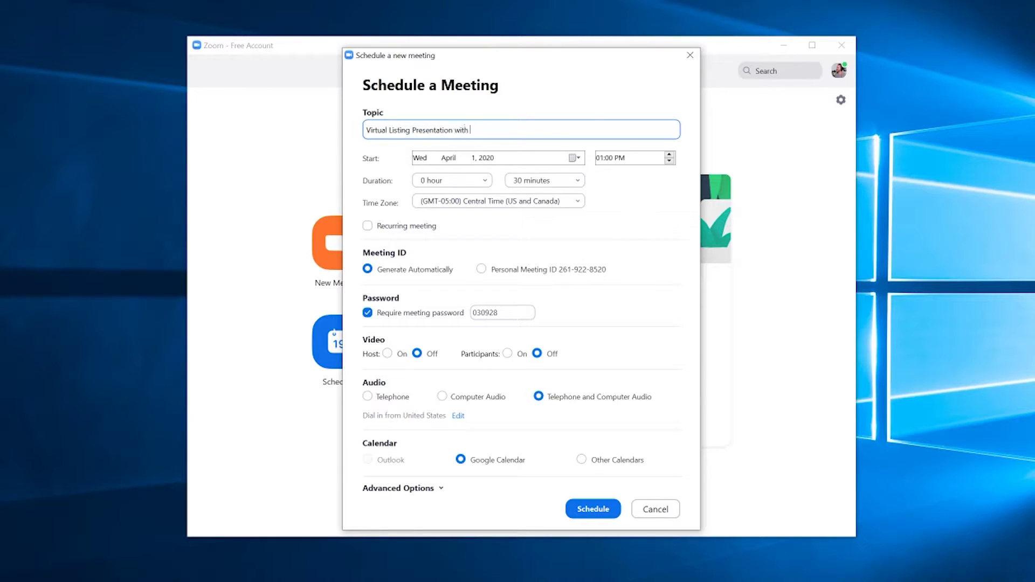
text(John Doe)
- Set the meeting's start to April 1, 2020 at 1:00 PM
click(424, 160)
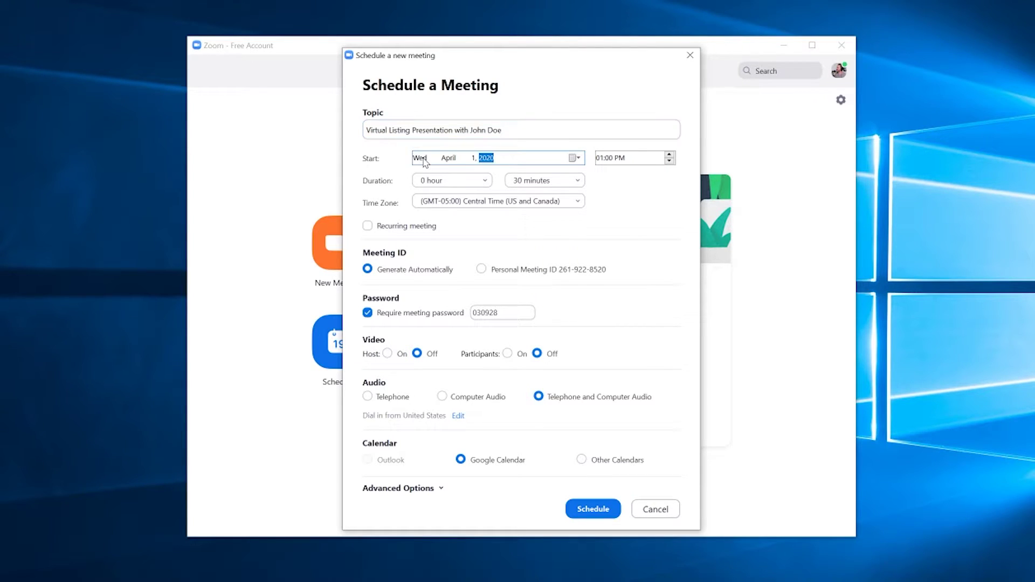
click(574, 158)
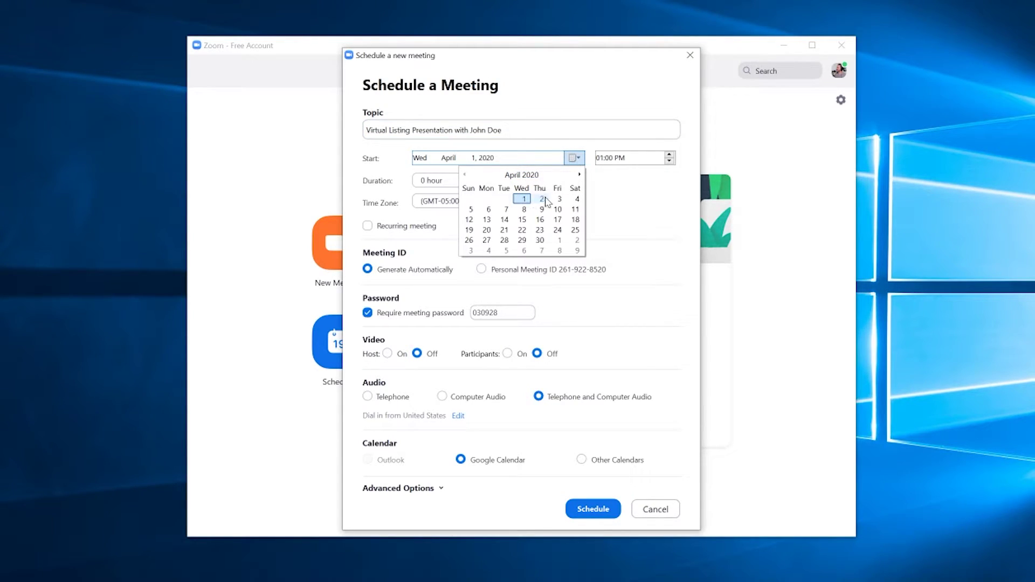
click(574, 158)
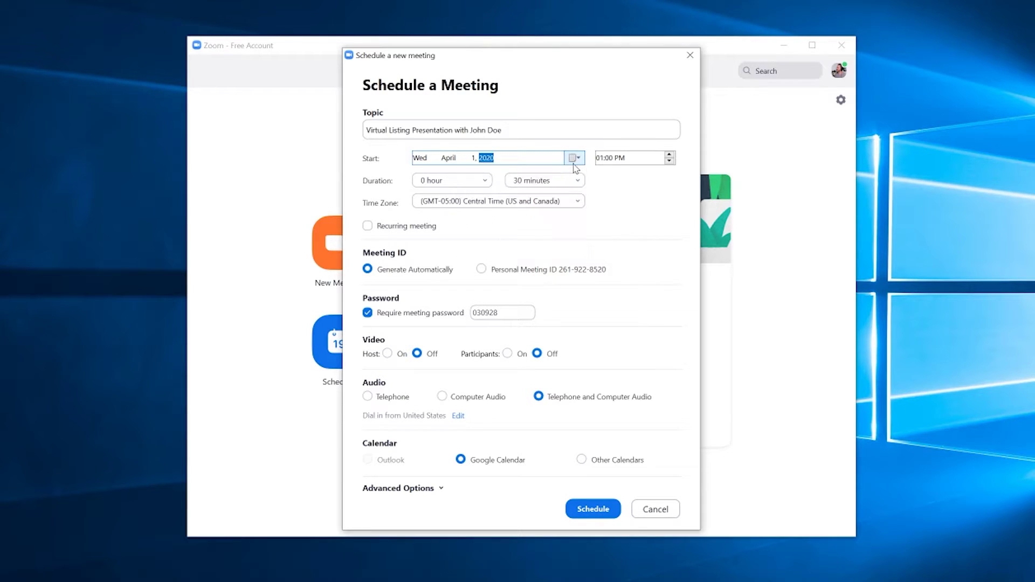
click(669, 155)
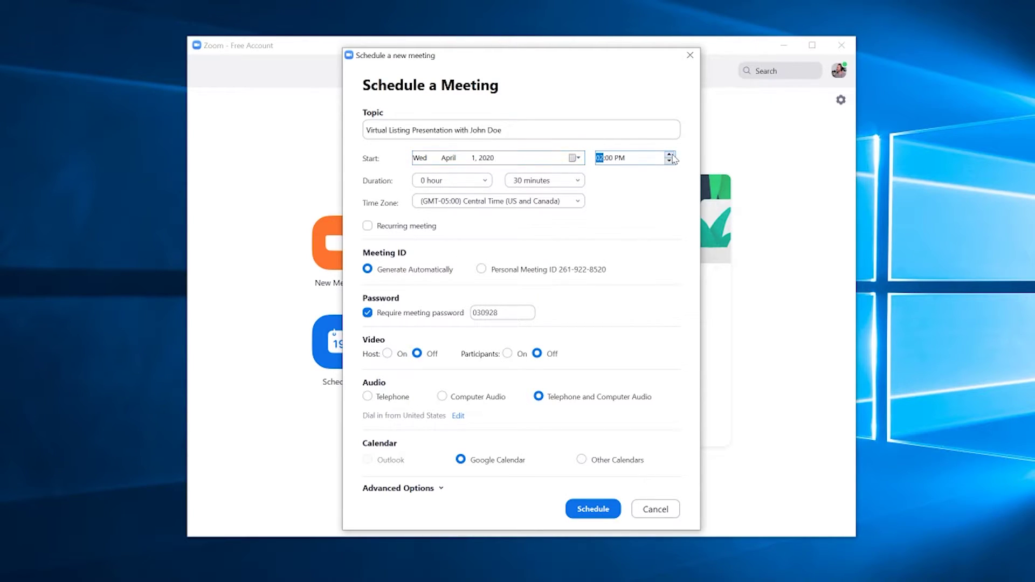
click(669, 161)
click(669, 161)
click(669, 161)
click(574, 157)
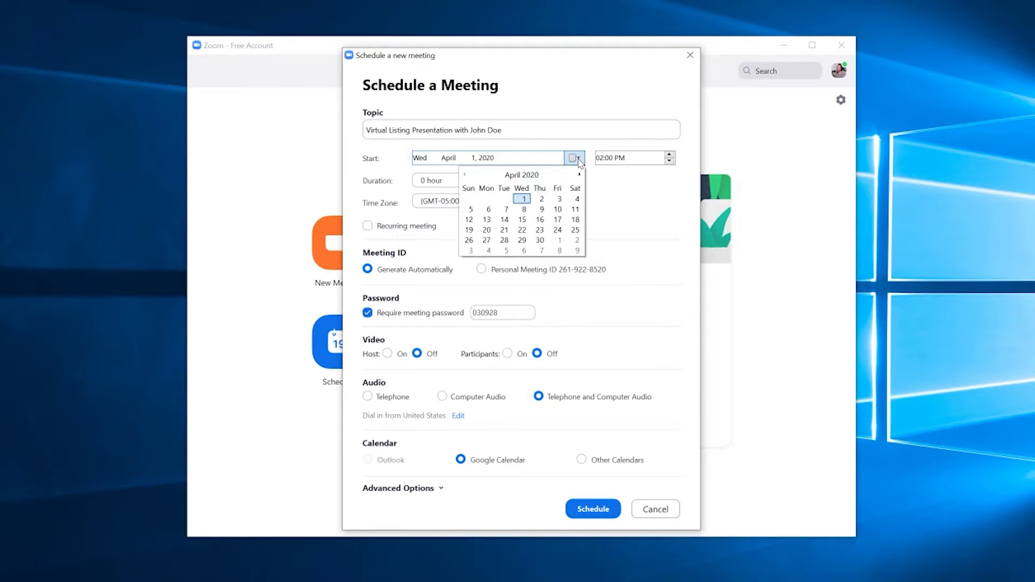
click(521, 201)
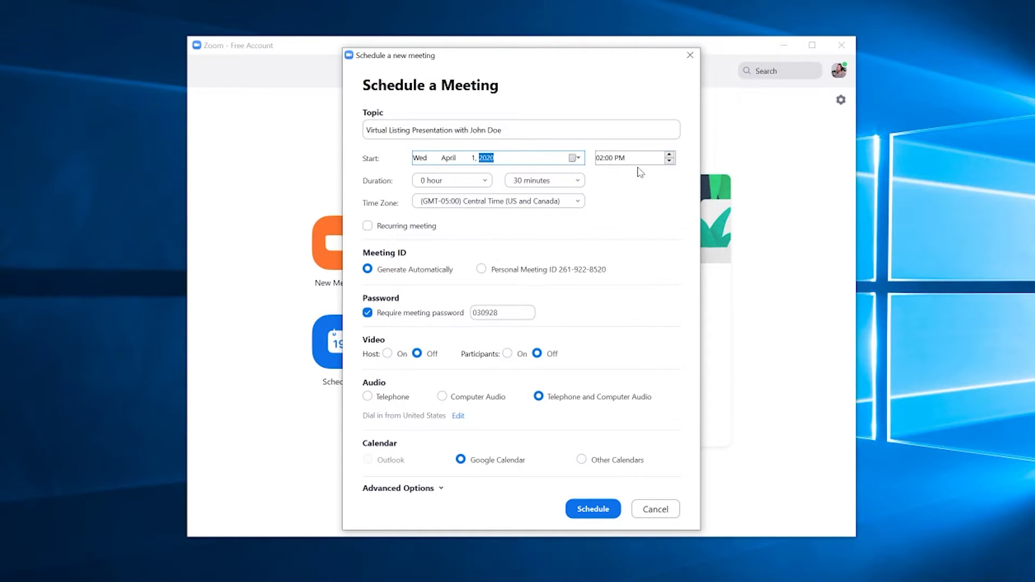
click(669, 155)
click(669, 154)
click(670, 156)
click(675, 179)
- Schedule the meeting with Google Calendar and go to the guest entry of its calendar event
click(580, 509)
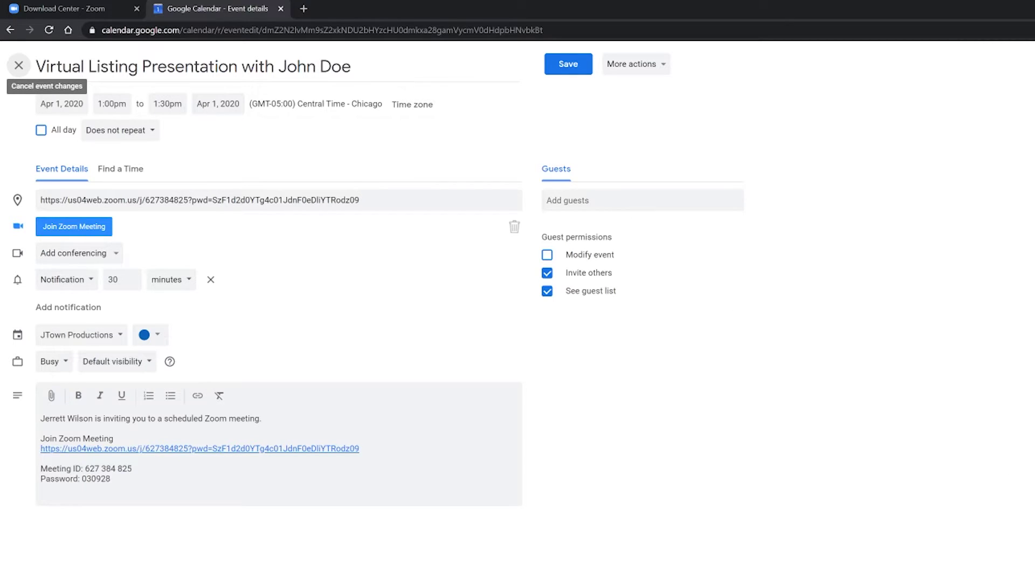
click(593, 200)
click(701, 157)
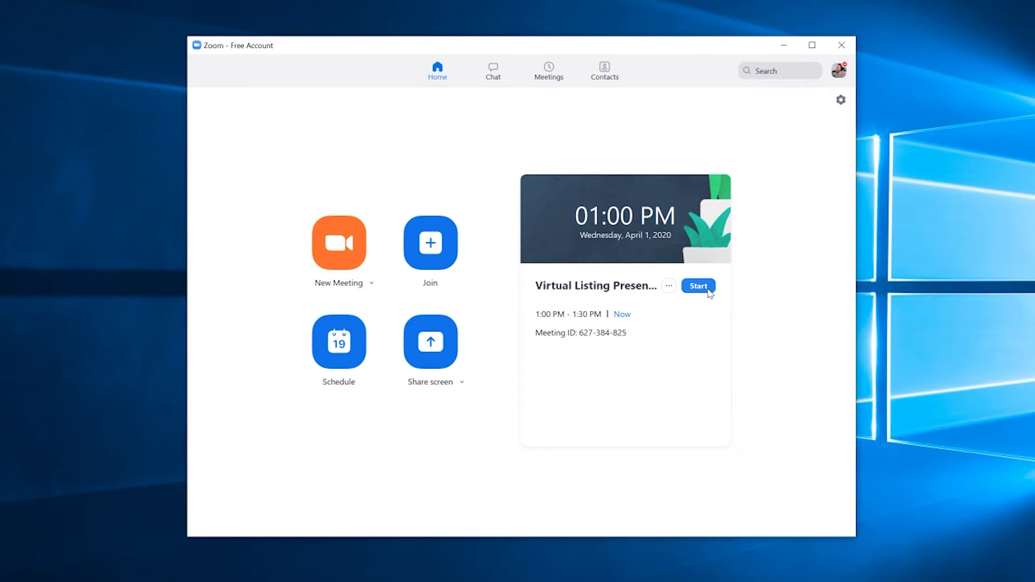
- Start the scheduled listing presentation meeting and join with computer audio, with automatic audio joining turned off
click(708, 290)
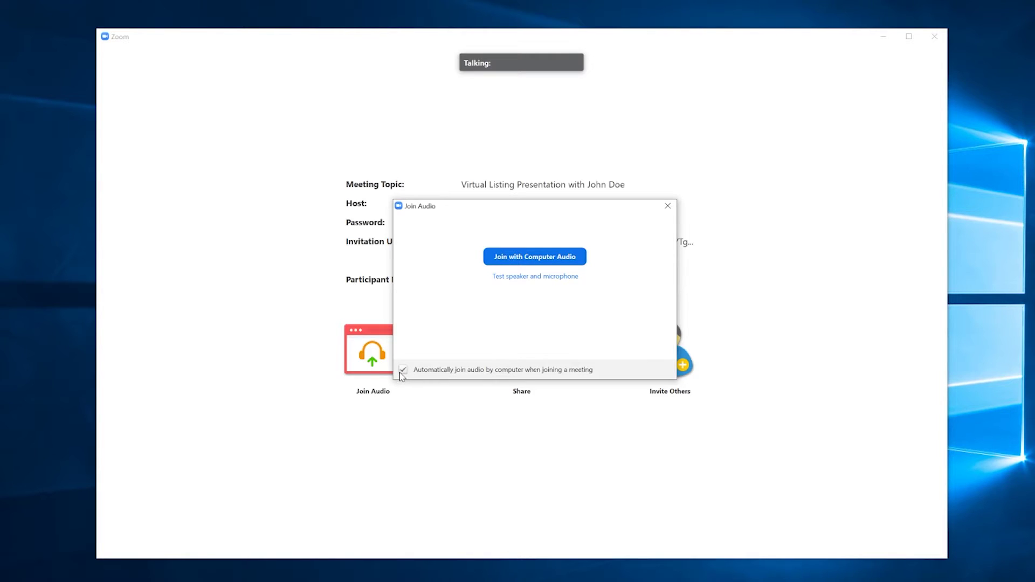
click(402, 370)
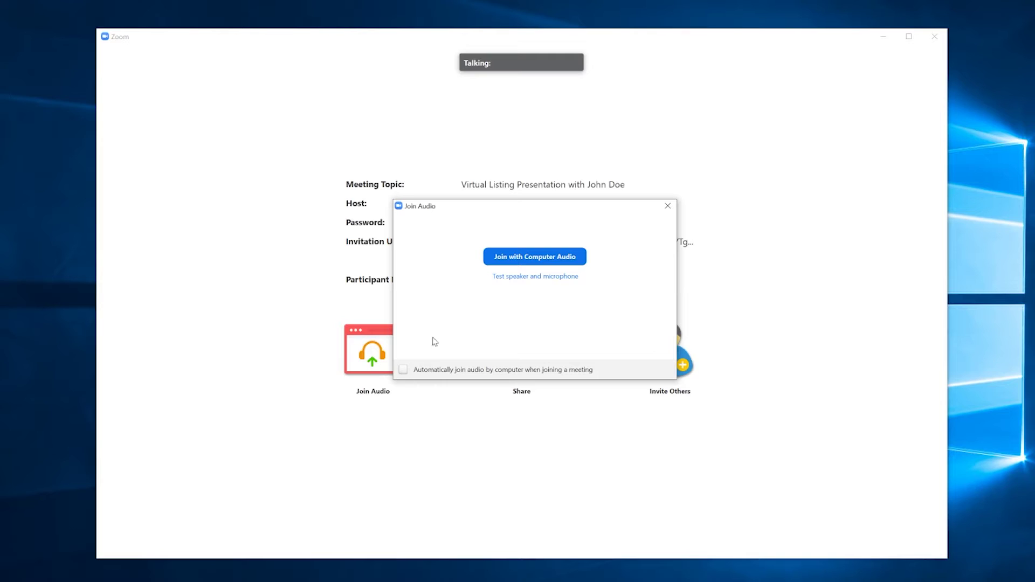
click(493, 261)
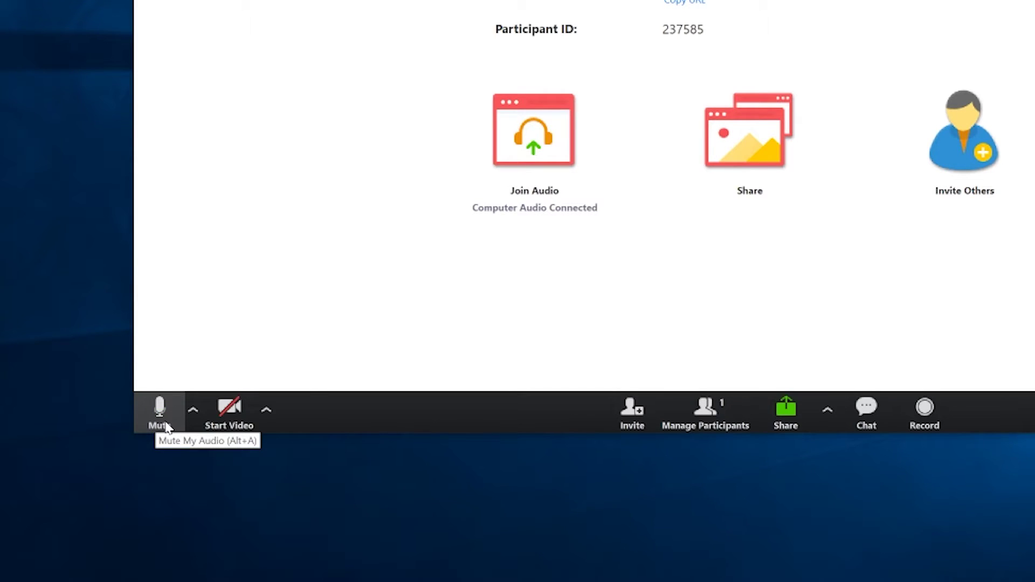
- Review the microphone and speaker choices available for the running meeting
click(193, 413)
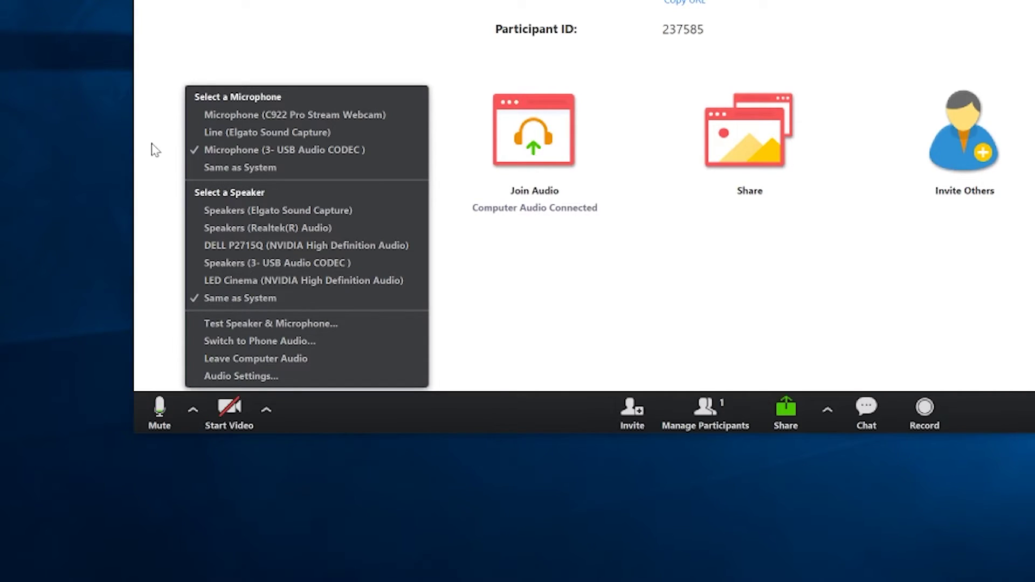
click(373, 410)
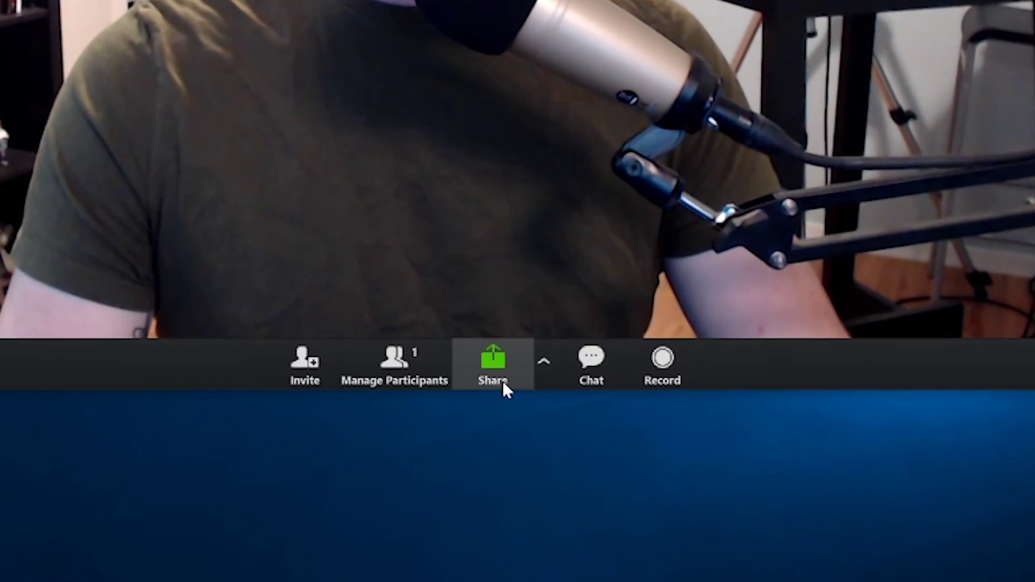
- Share the Adobe Acrobat window with listing-presentation-template-sample.pdf in the meeting
click(506, 372)
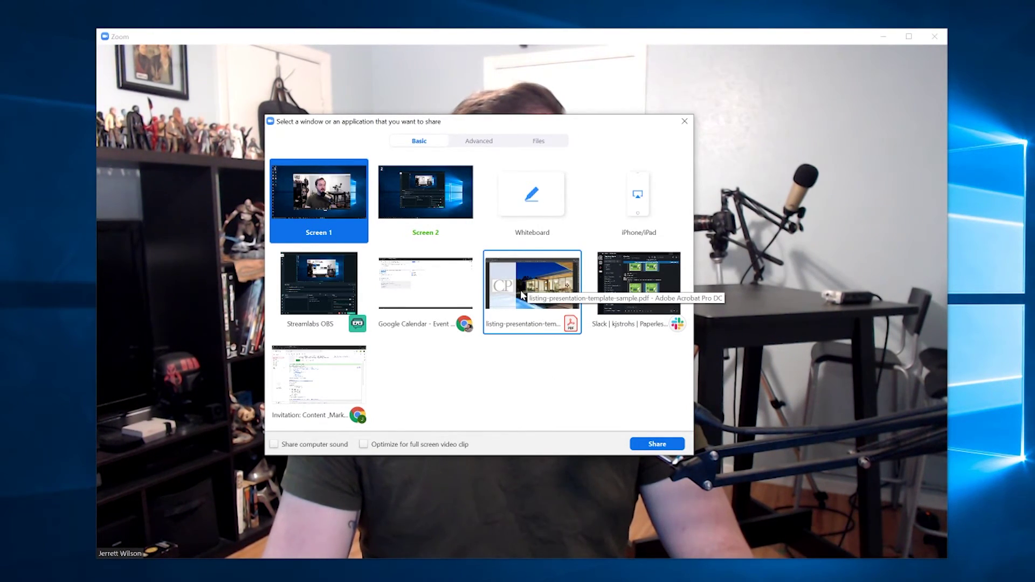
click(528, 290)
click(657, 443)
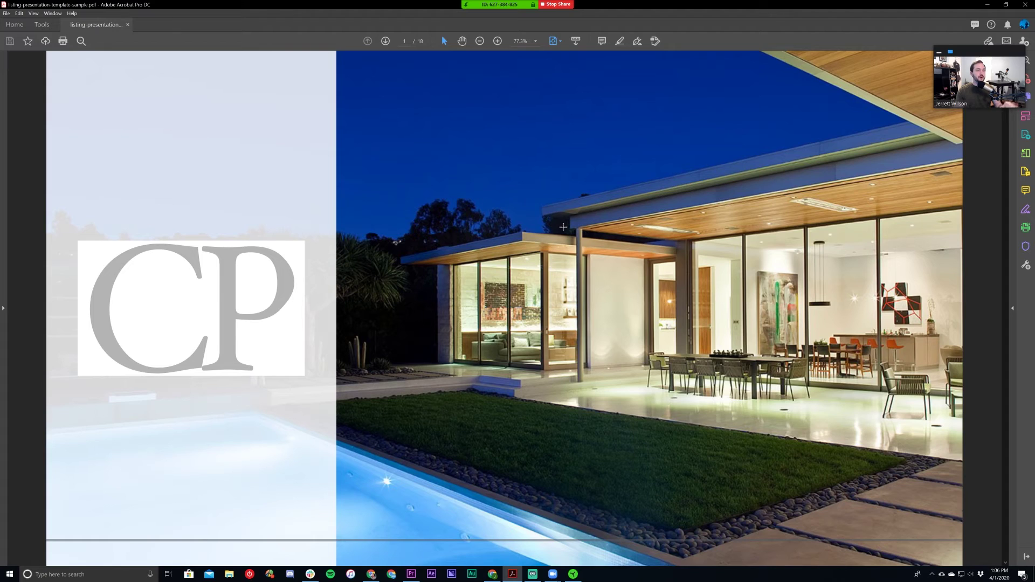
- Page through the shared listing presentation, return to its first page and move the floating video thumbnail clear of the scrollbar
scroll(563, 227, down, 4)
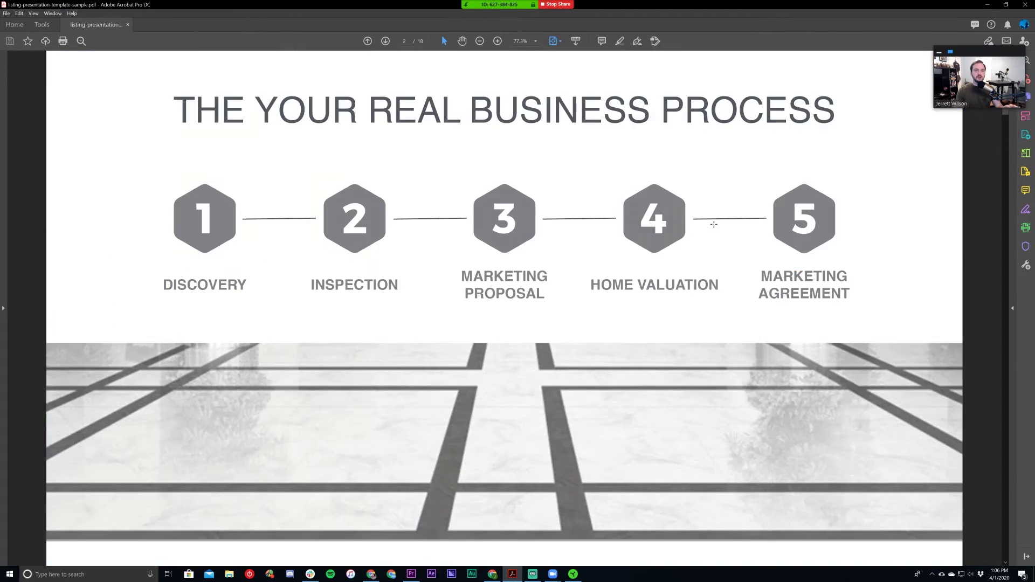
scroll(713, 224, up, 2)
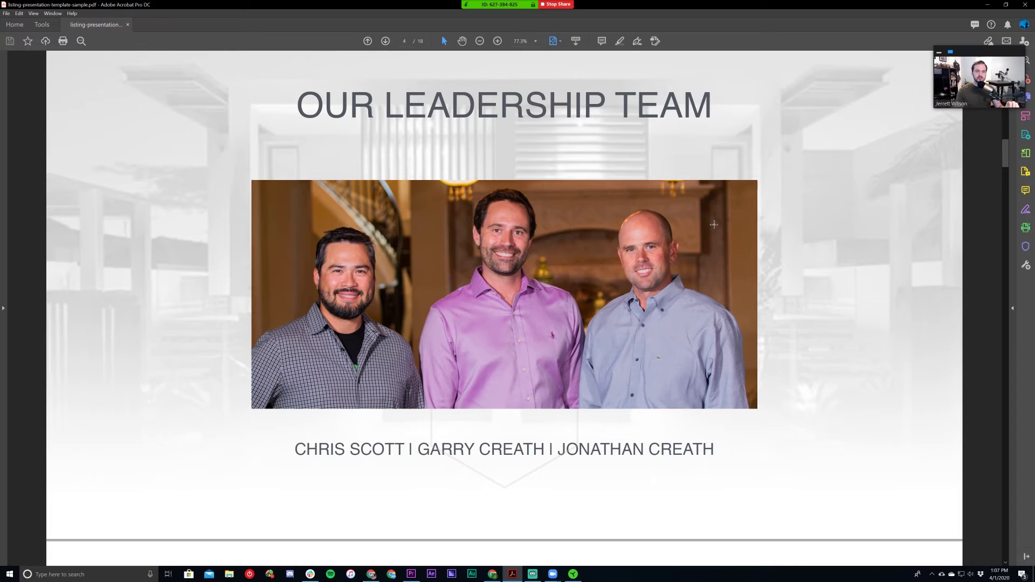
scroll(713, 224, up, 2)
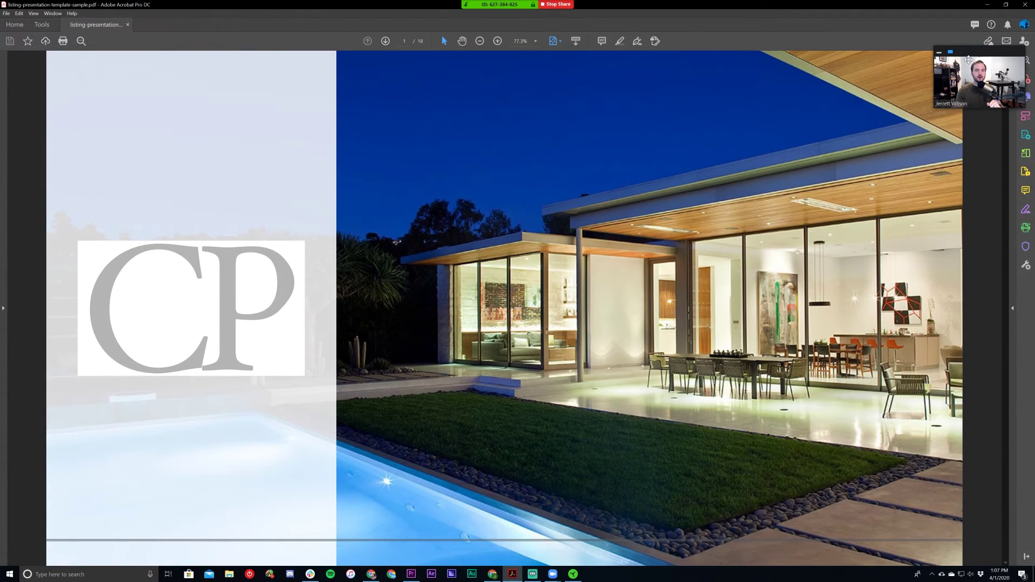
drag(977, 63, 949, 59)
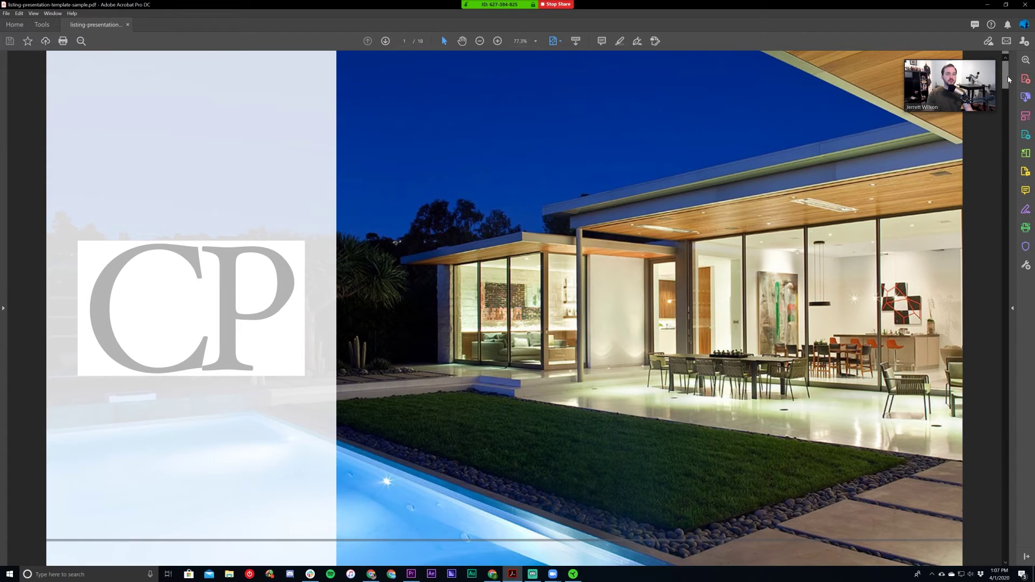
drag(1007, 85, 1009, 63)
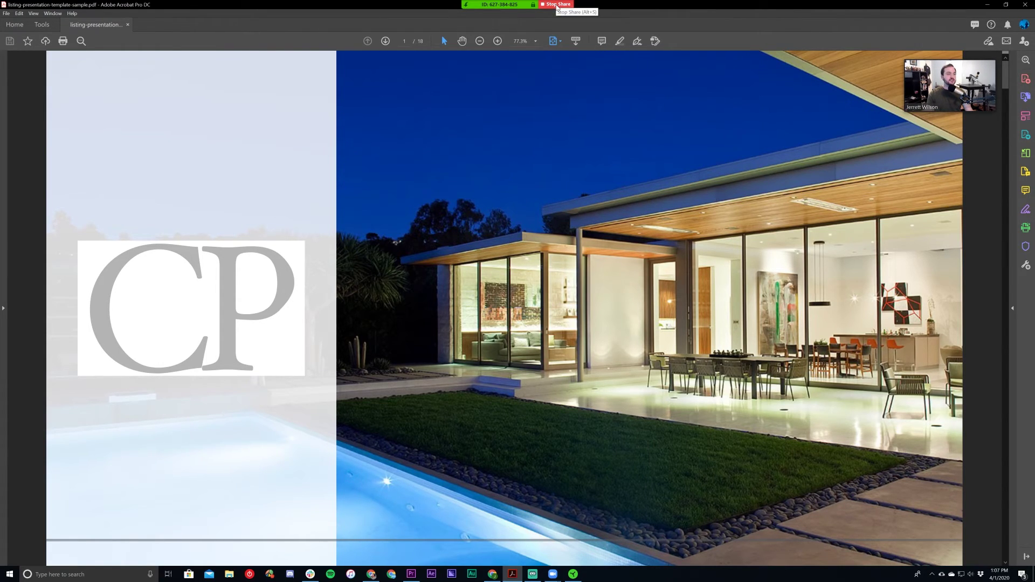
- Stop sharing the presentation and minimize the Acrobat window behind the meeting
click(557, 4)
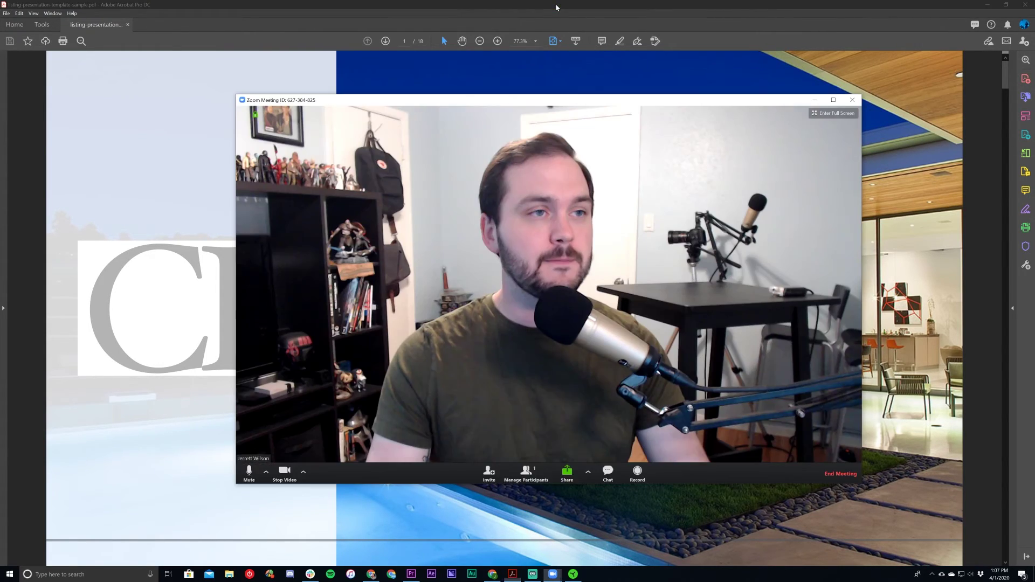
click(988, 5)
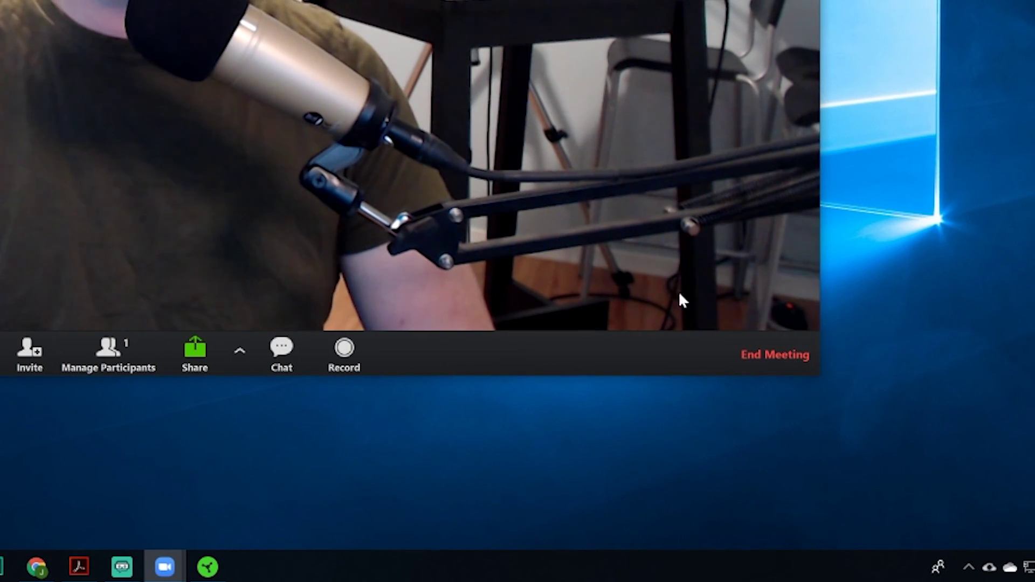
- End the listing presentation meeting for all participants
click(737, 359)
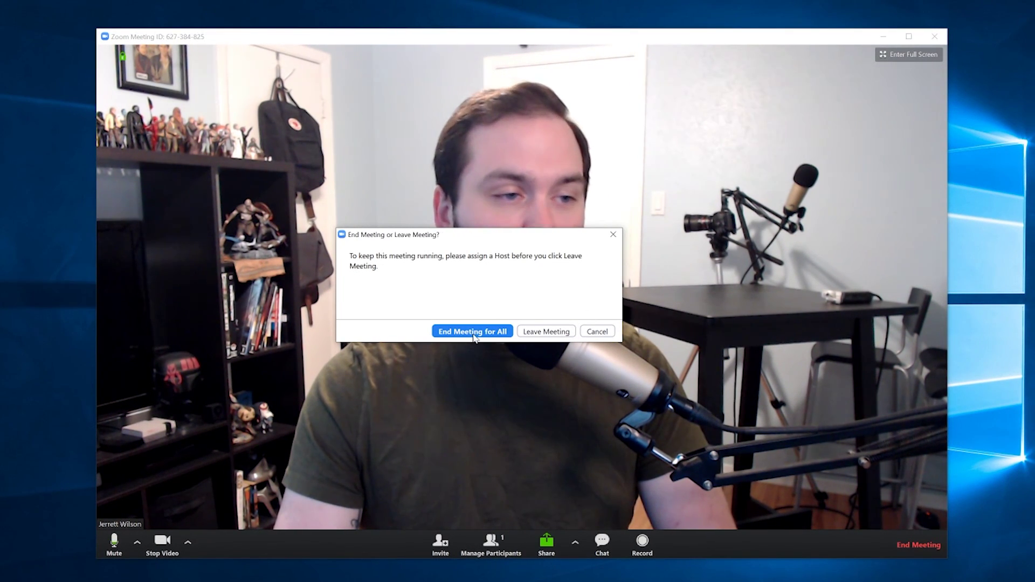
click(474, 331)
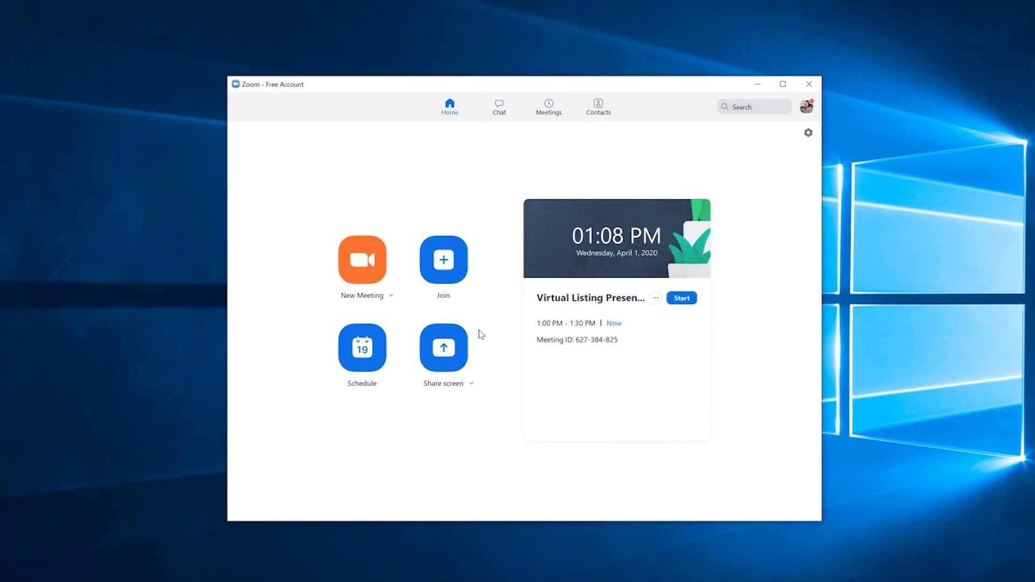